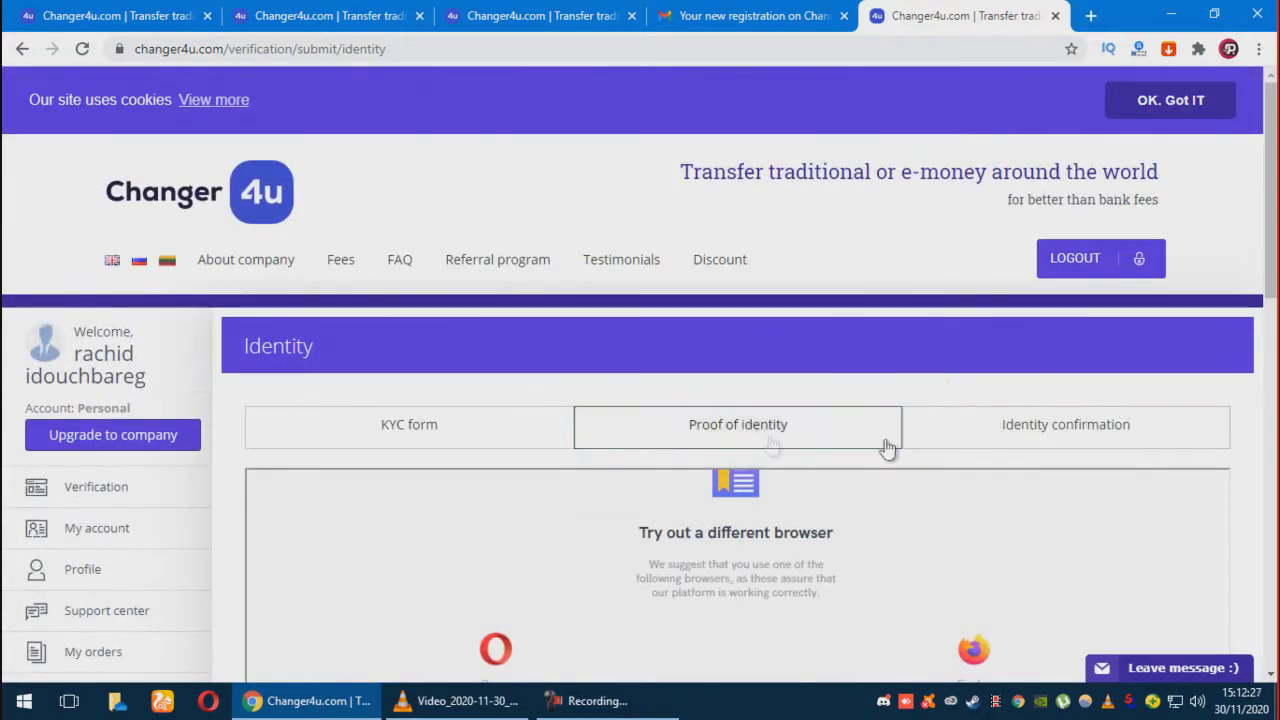
Open the Proof of identity section of the verification and try to move on to Identity confirmation
scroll(690, 380, "down", 1)
left_click(712, 350)
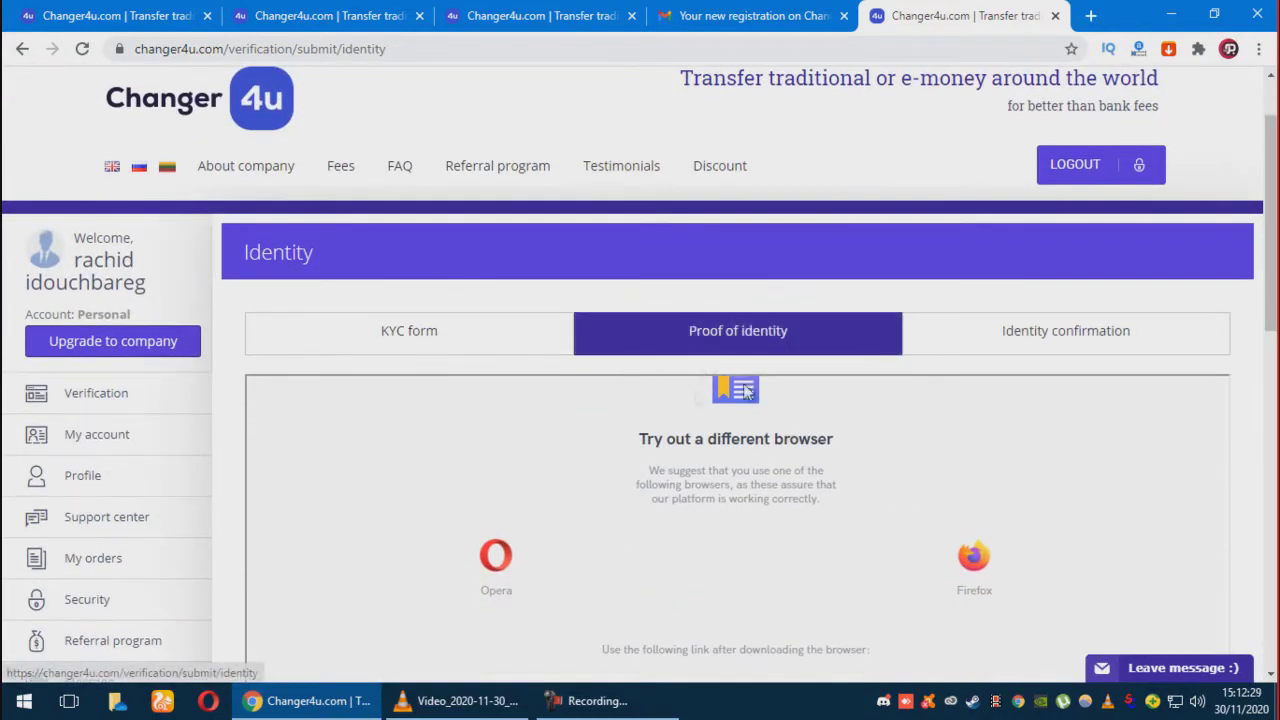
left_click(1066, 342)
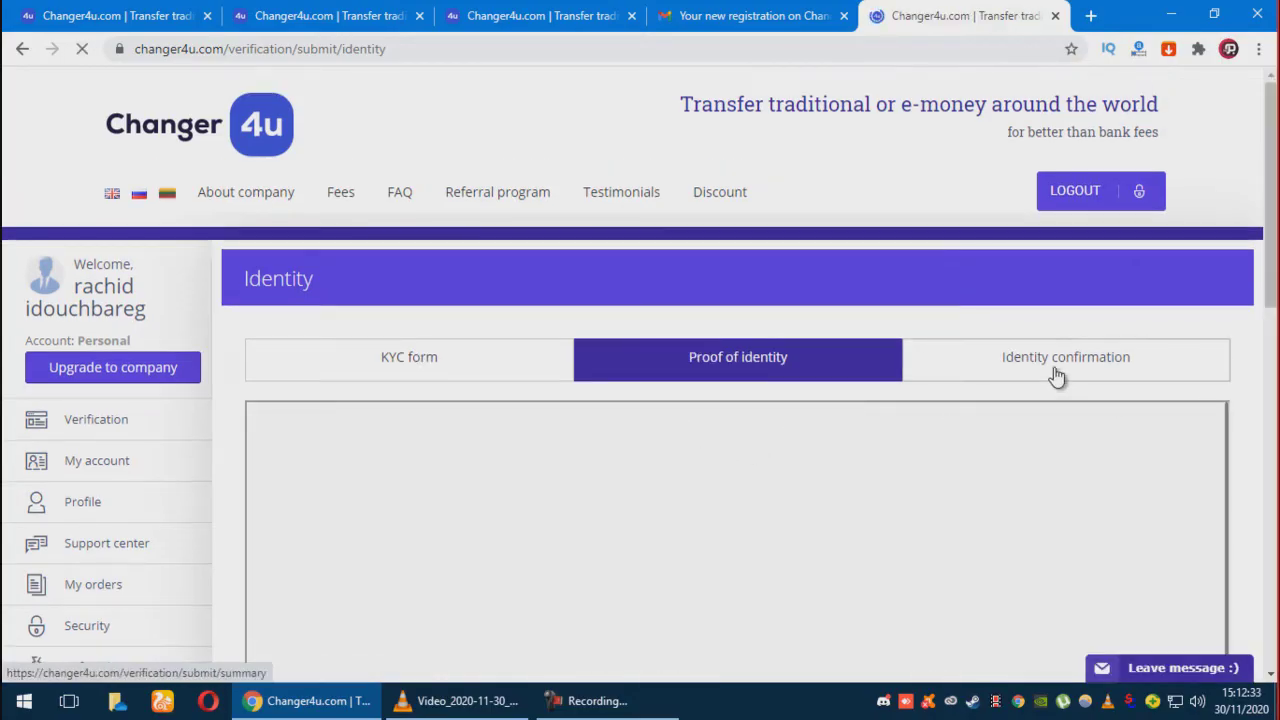
scroll(1060, 167, "down", 4)
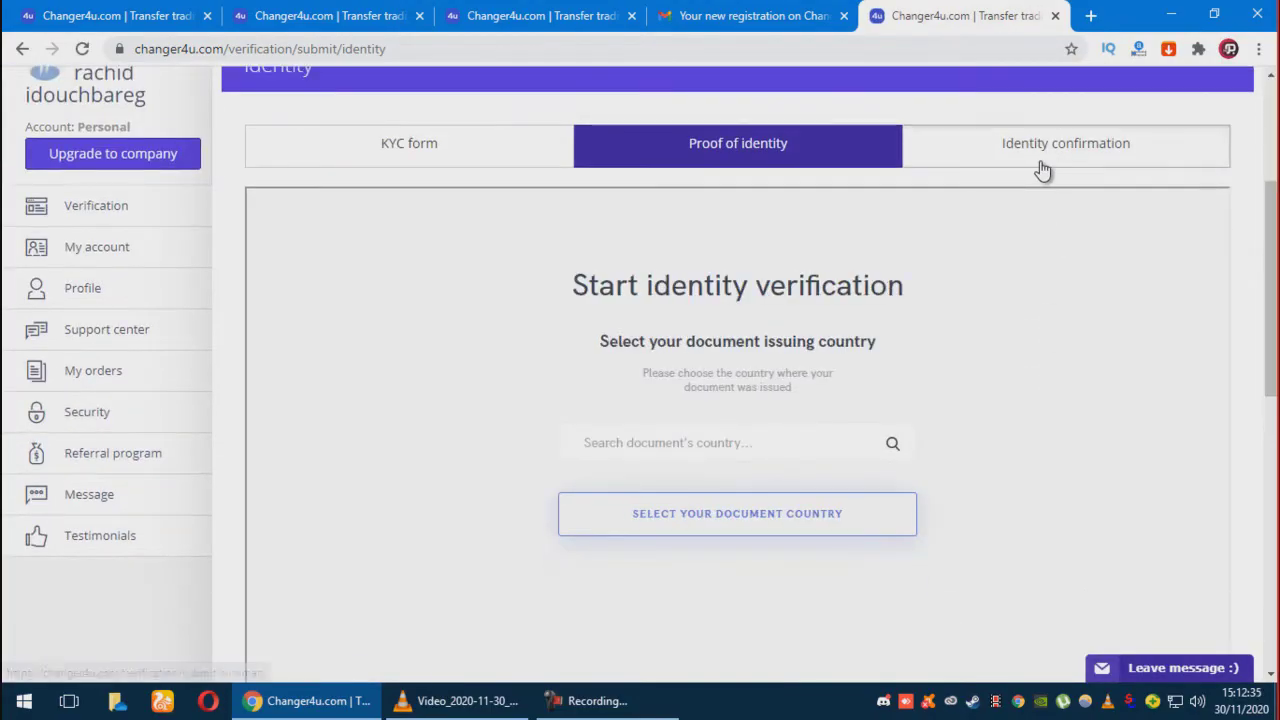
left_click(1037, 160)
scroll(938, 401, "down", 1)
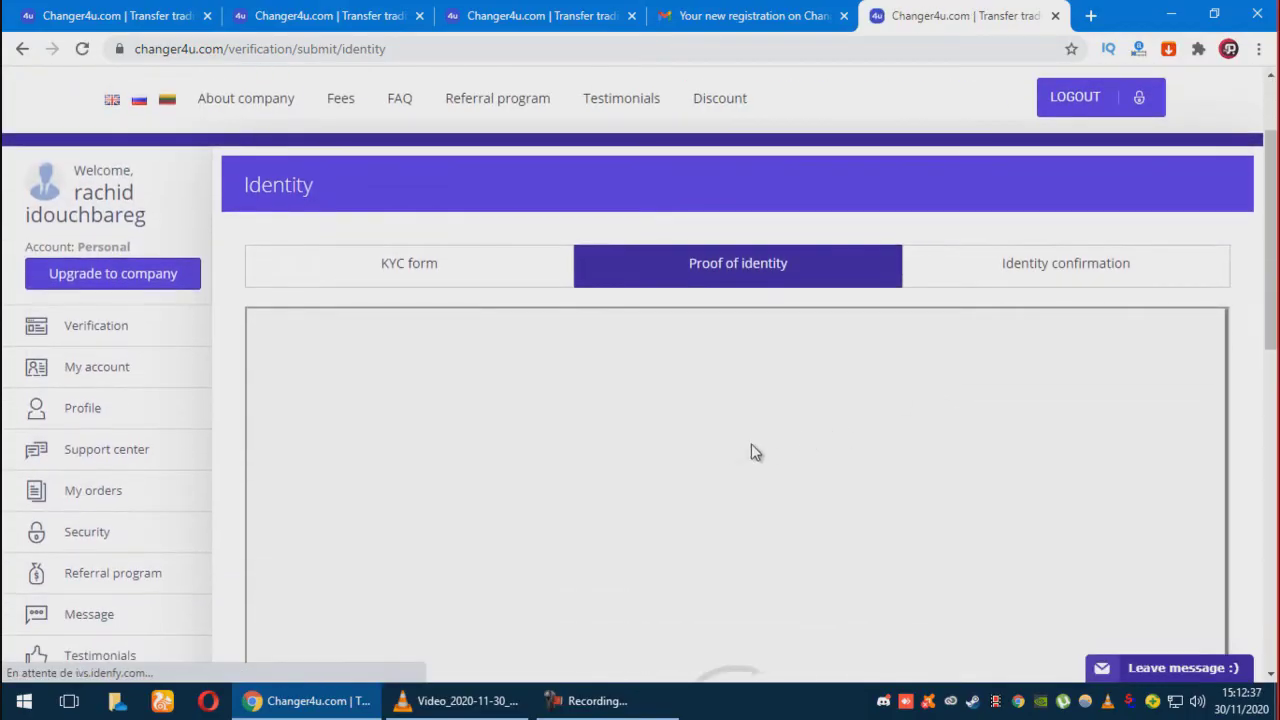
Examine the document issuing country selection in the Proof of identity section
scroll(720, 460, "down", 3)
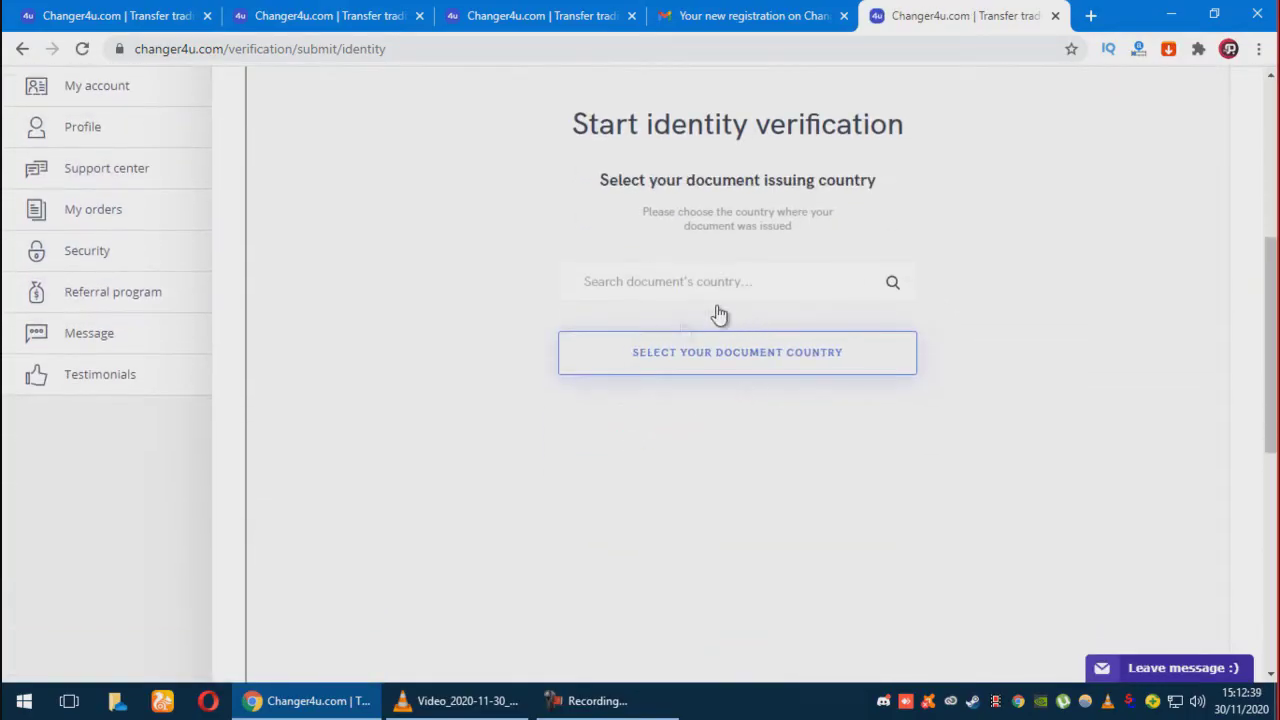
scroll(714, 314, "up", 3)
left_click(769, 291)
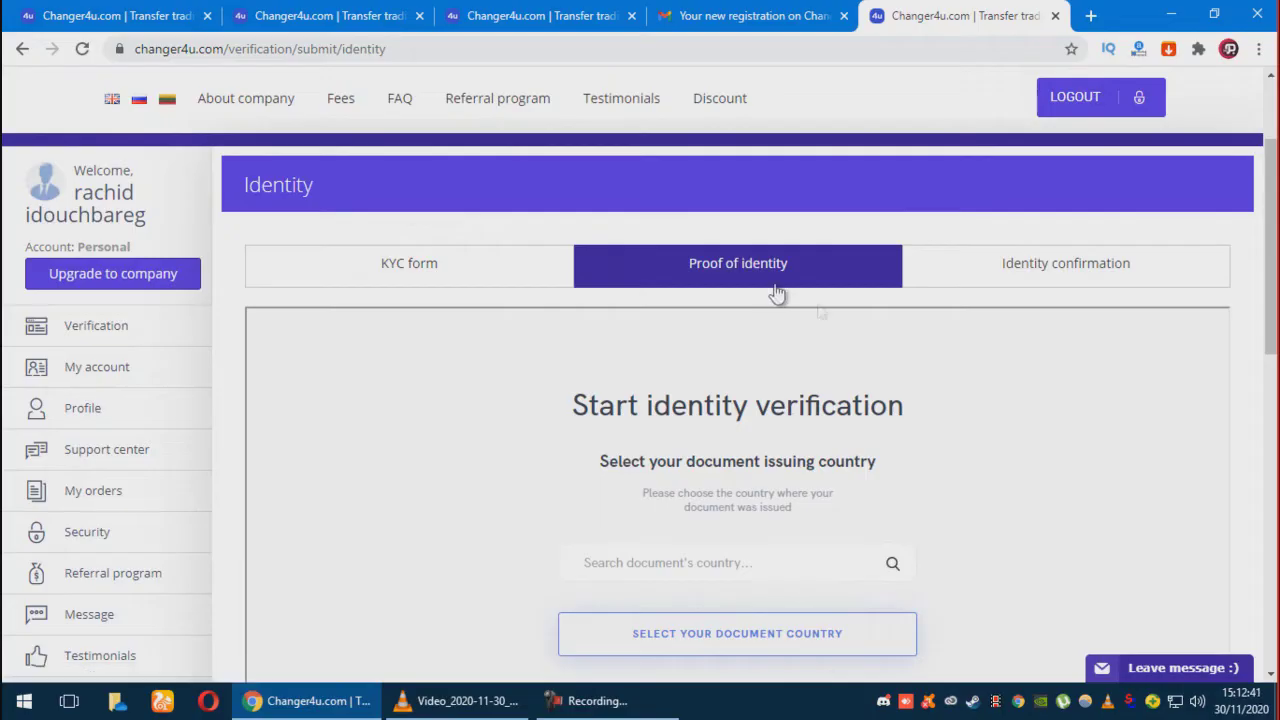
scroll(671, 457, "down", 8)
scroll(671, 457, "up", 1)
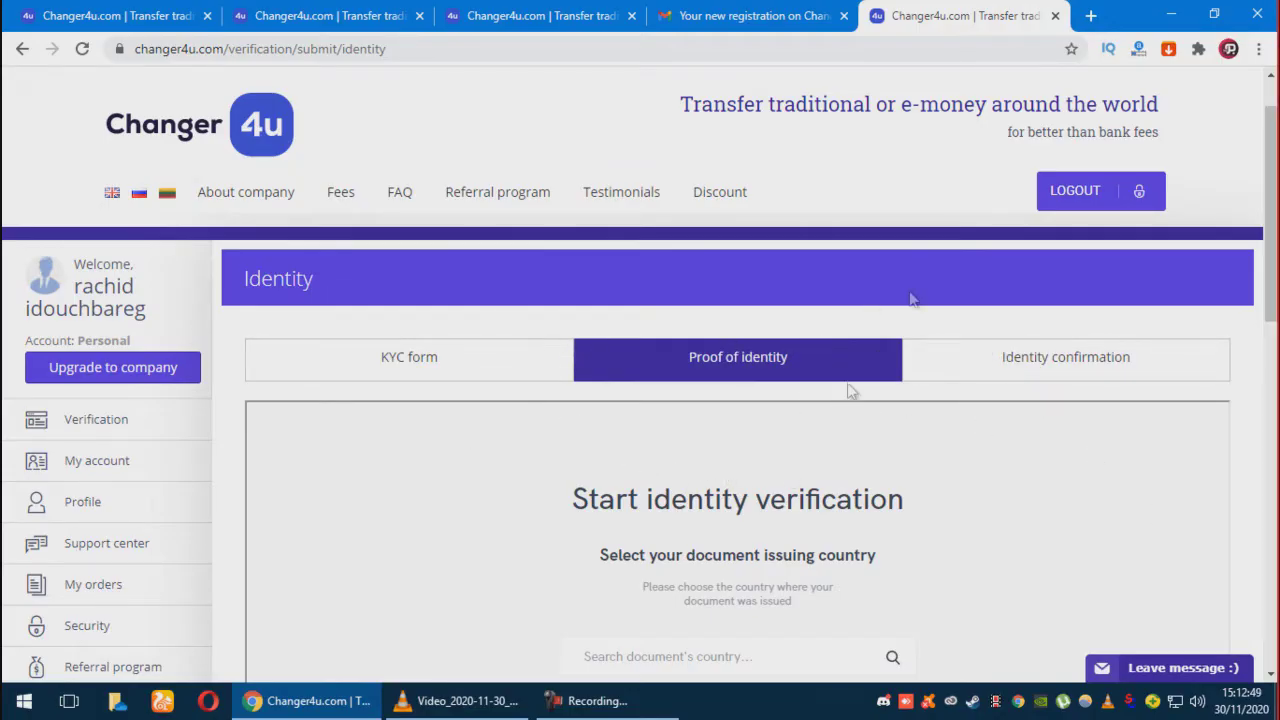
Open the Referral program page and review its commission levels and terms
left_click(497, 196)
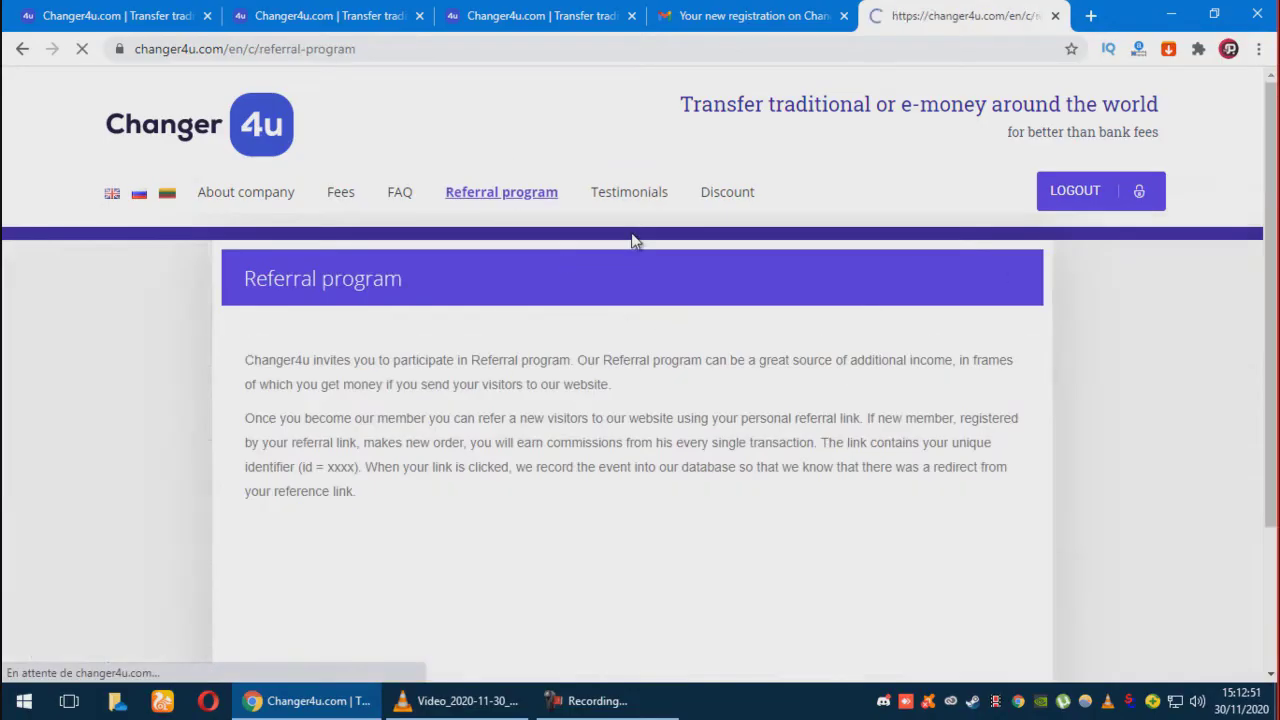
scroll(786, 276, "down", 8)
scroll(790, 285, "up", 6)
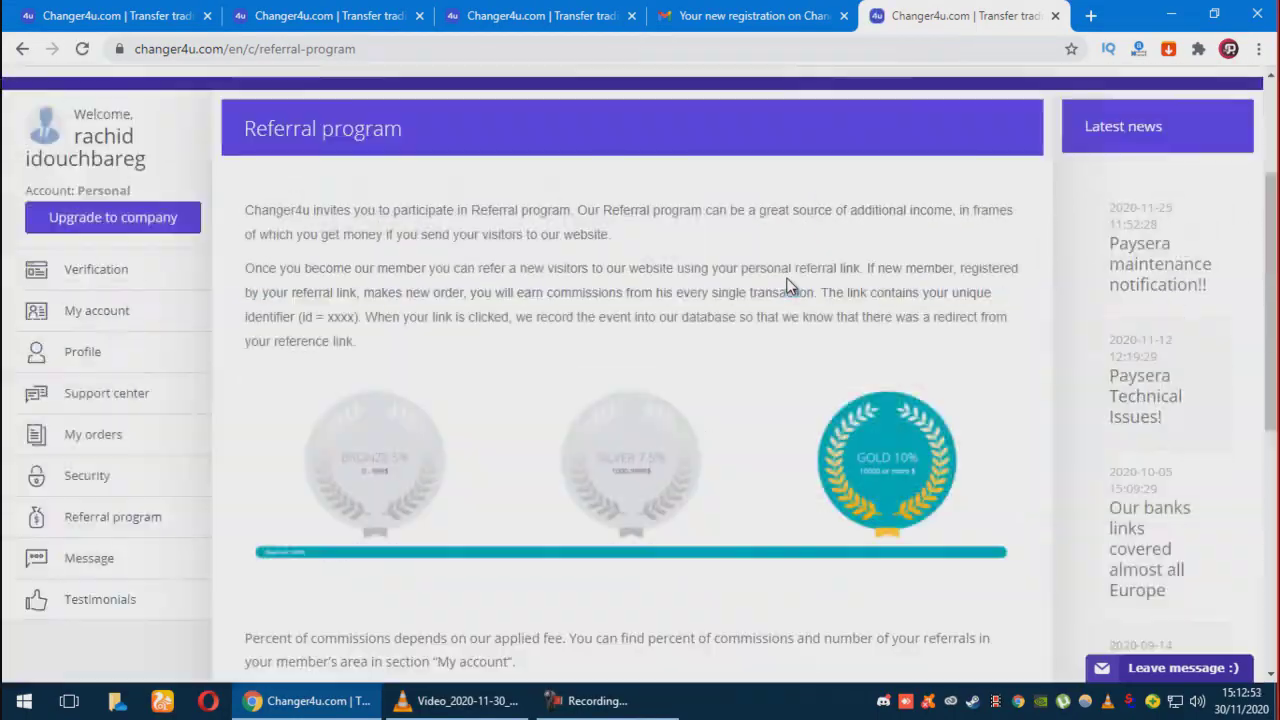
scroll(760, 360, "down", 3)
scroll(582, 465, "up", 5)
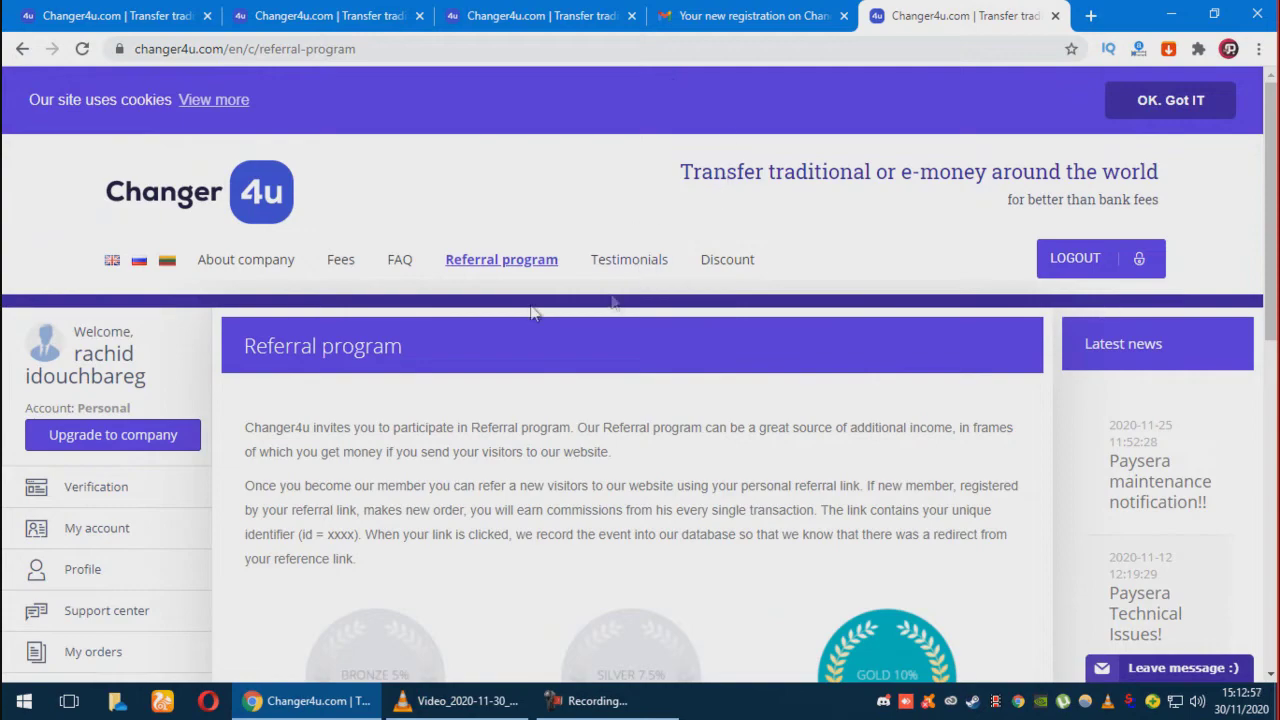
Return to the site's home page and review the e-money systems available for sending and receiving
left_click(182, 208)
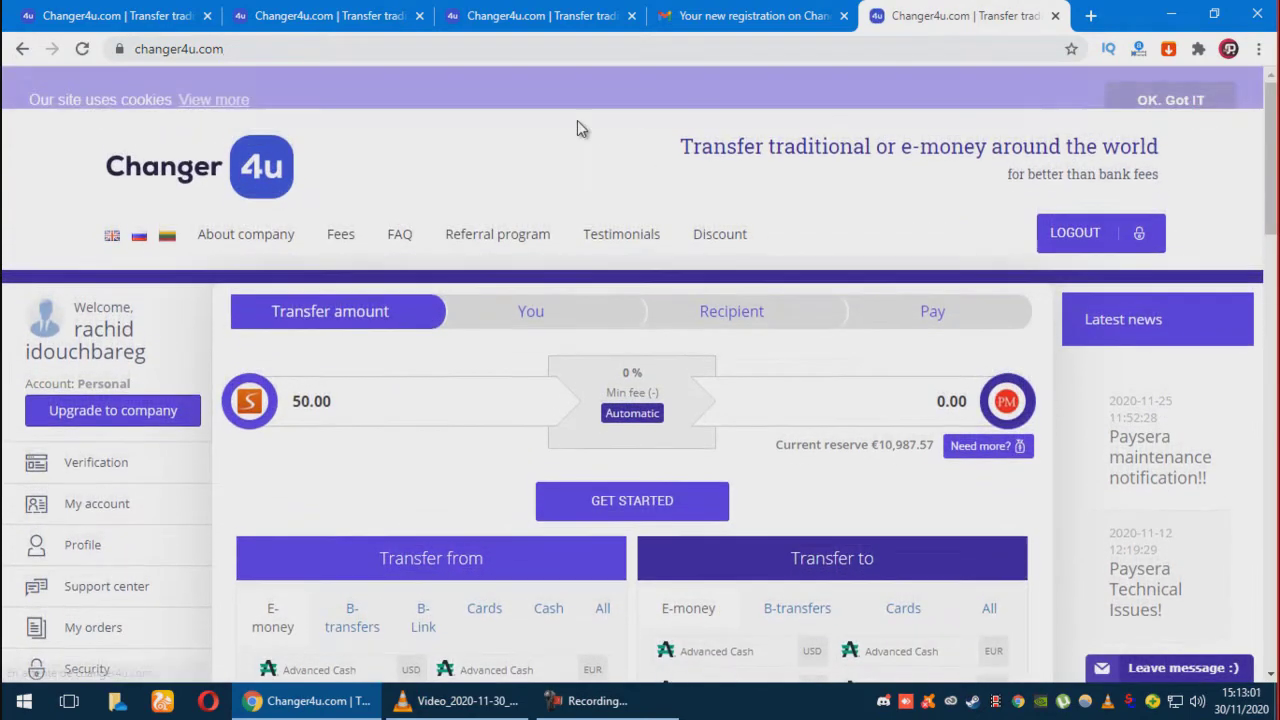
scroll(579, 127, "down", 3)
scroll(352, 300, "up", 1)
scroll(362, 278, "down", 1)
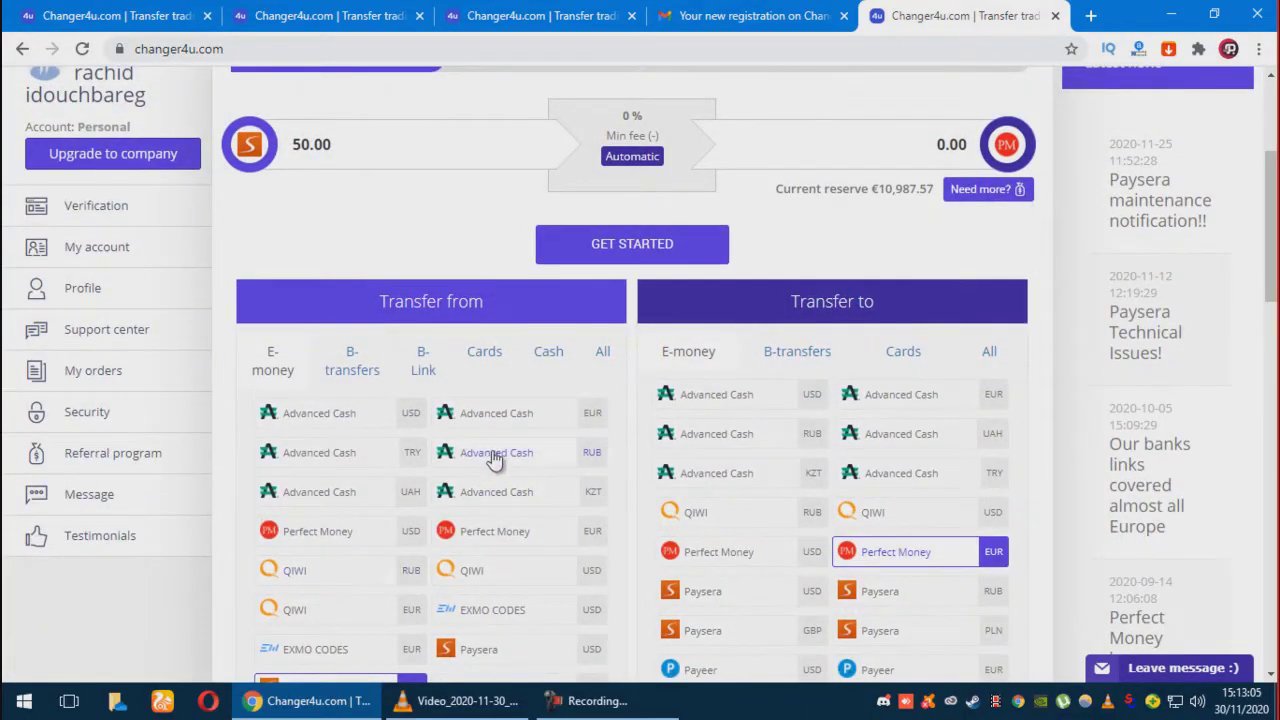
scroll(389, 449, "down", 1)
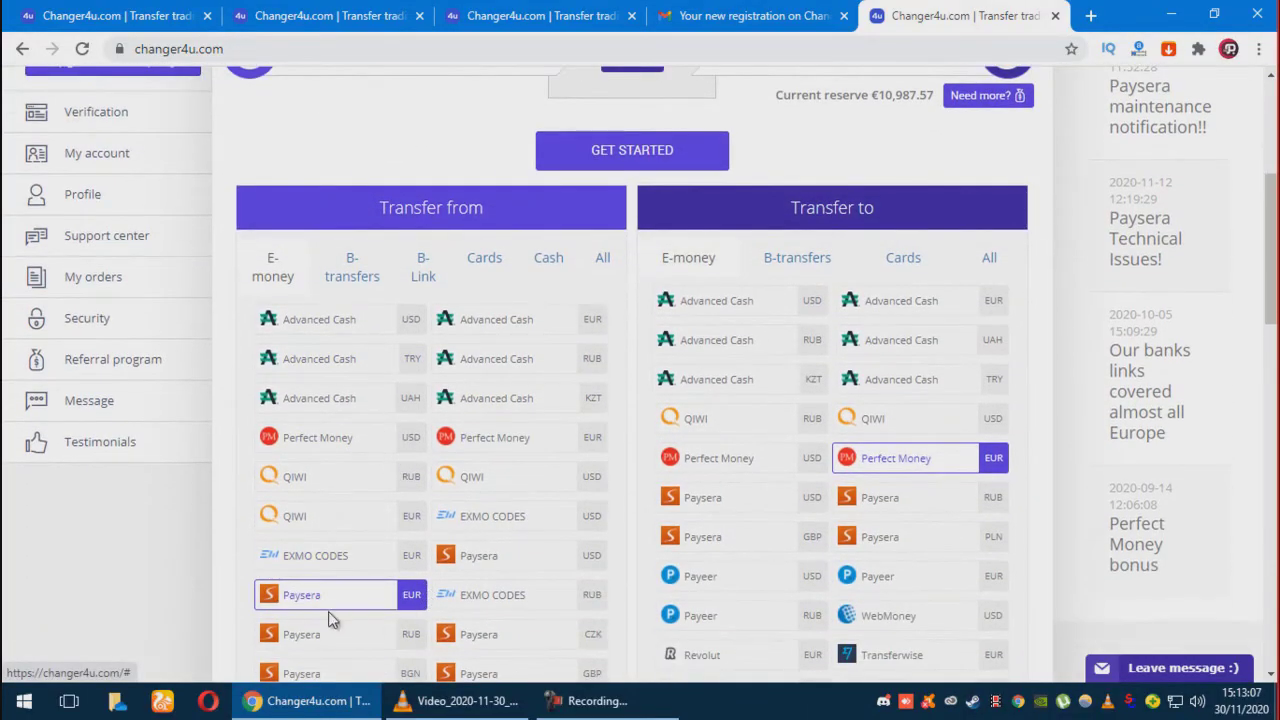
scroll(408, 428, "down", 2)
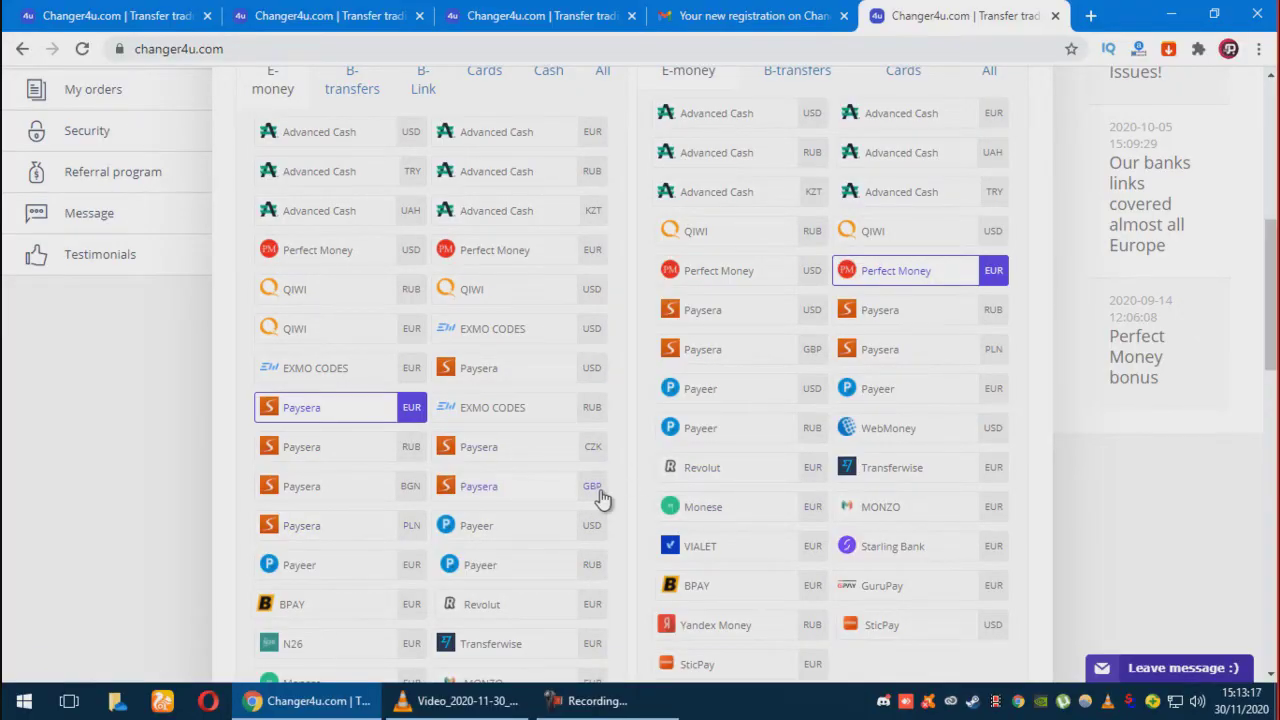
scroll(791, 380, "up", 1)
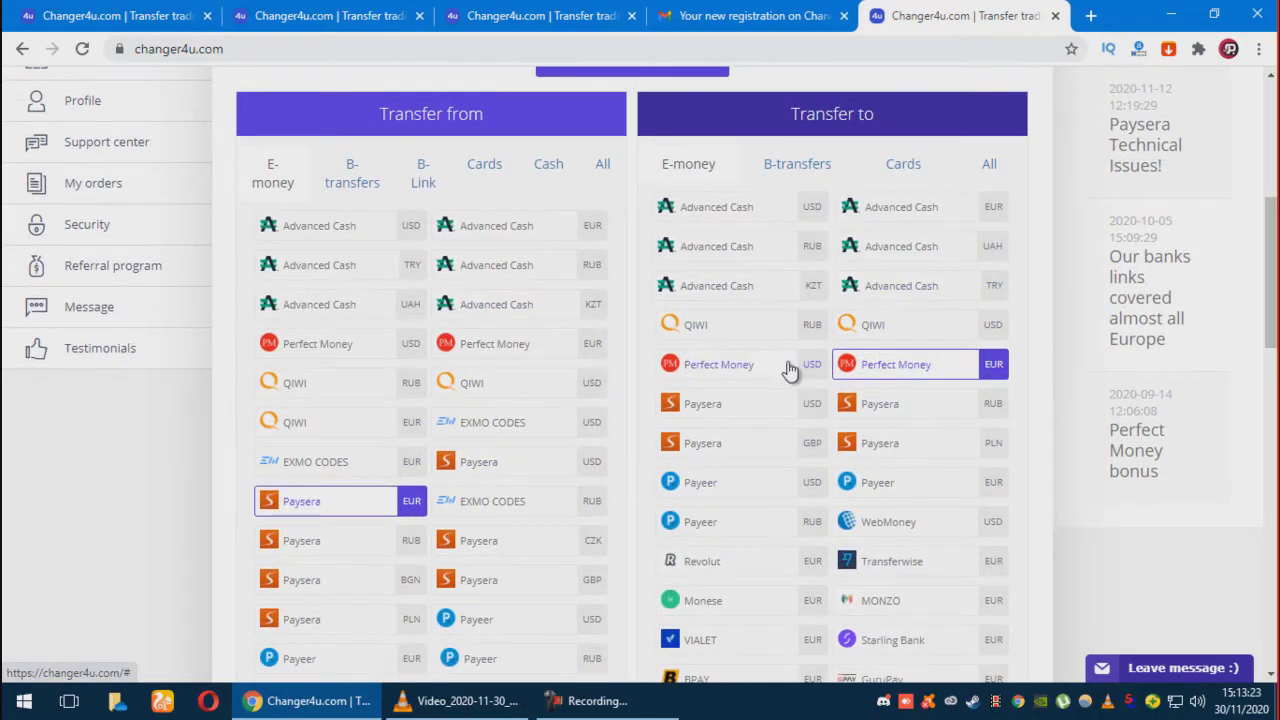
Set the amount to send to 50 for the Paysera EUR to Perfect Money EUR transfer
scroll(790, 370, "up", 3)
left_click(366, 234)
key("ctrl+a")
type("50")
left_click(397, 305)
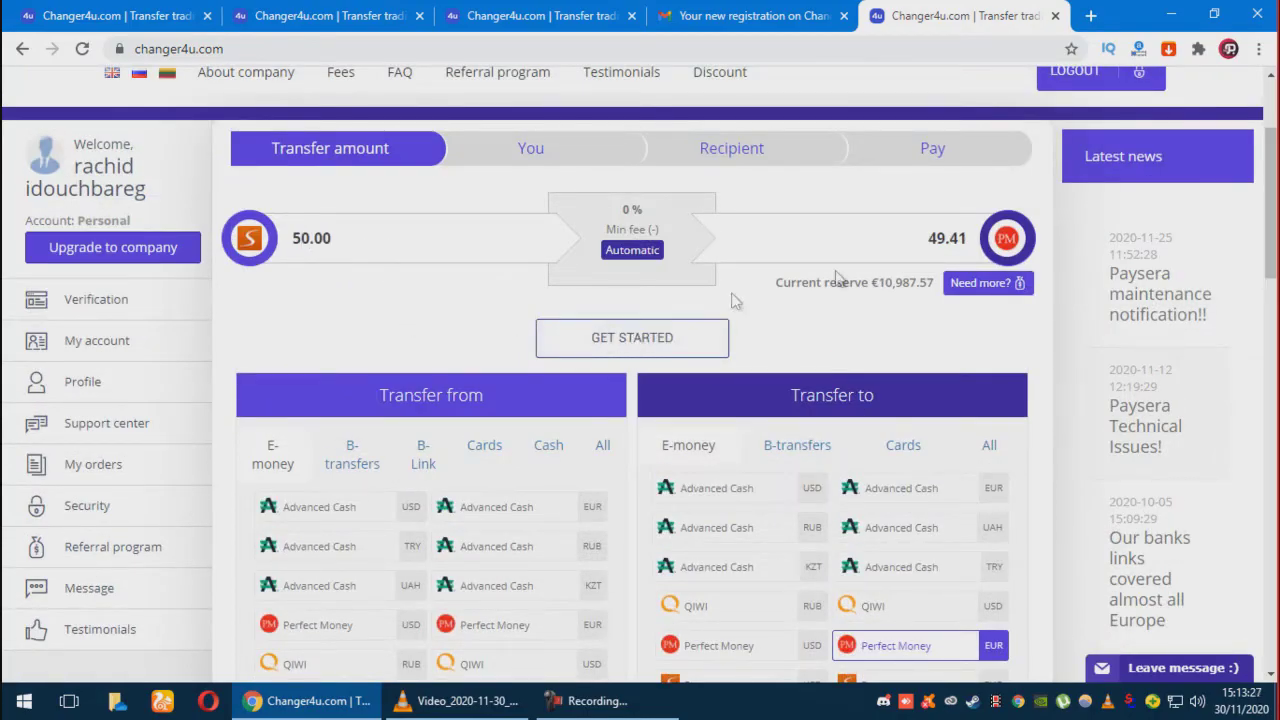
left_click_drag(346, 240, 274, 240)
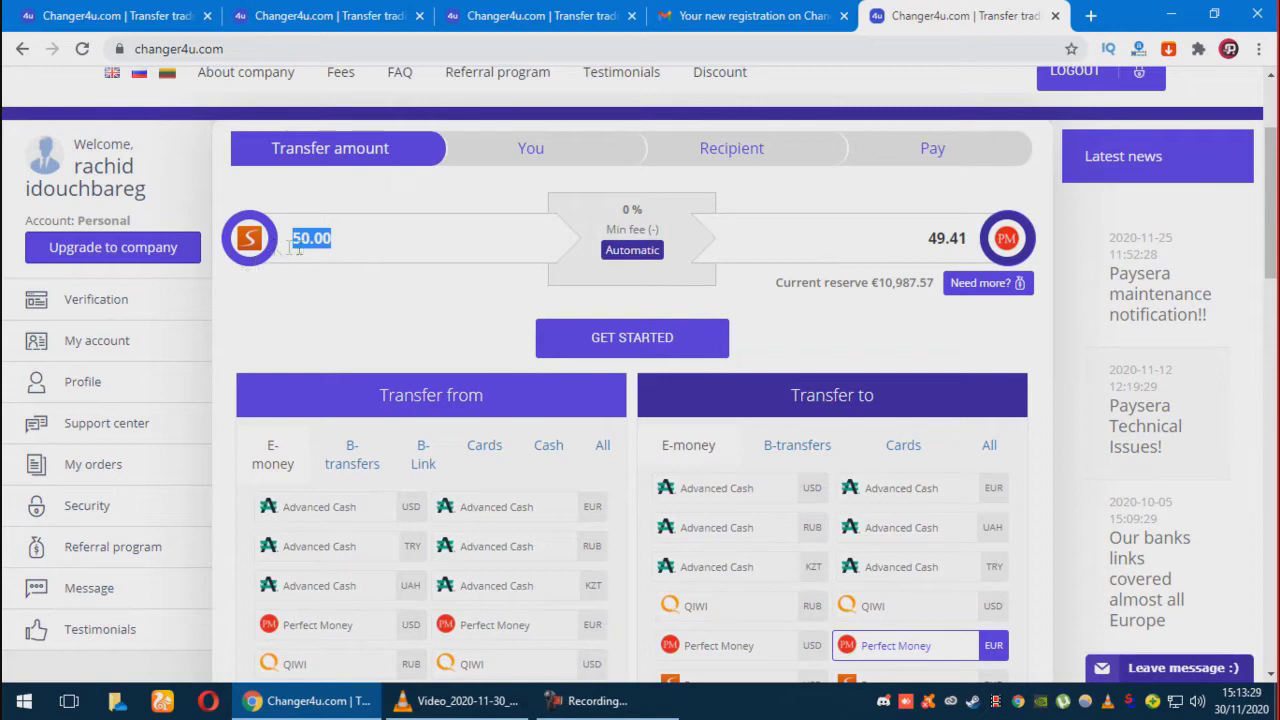
left_click(908, 238)
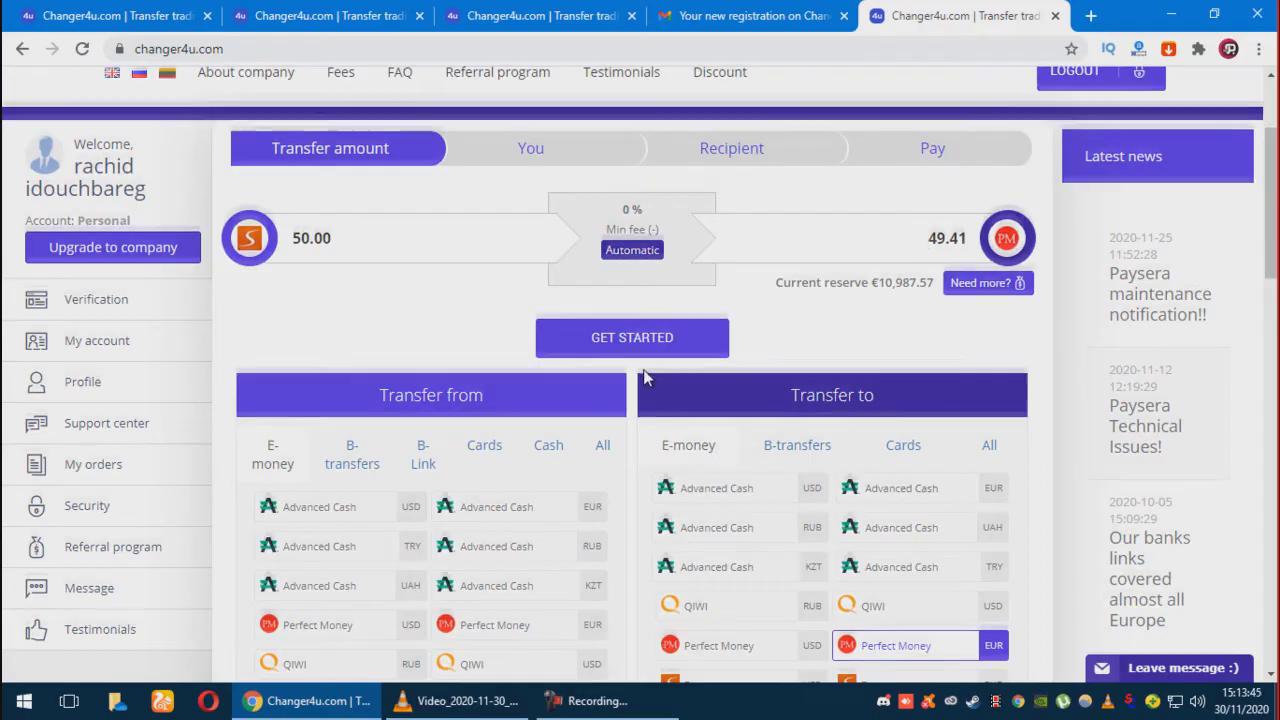
Choose Advanced Cash USD as the system to transfer from and WebMoney USD as the system to transfer to
scroll(645, 400, "down", 4)
scroll(620, 455, "up", 3)
scroll(650, 400, "down", 2)
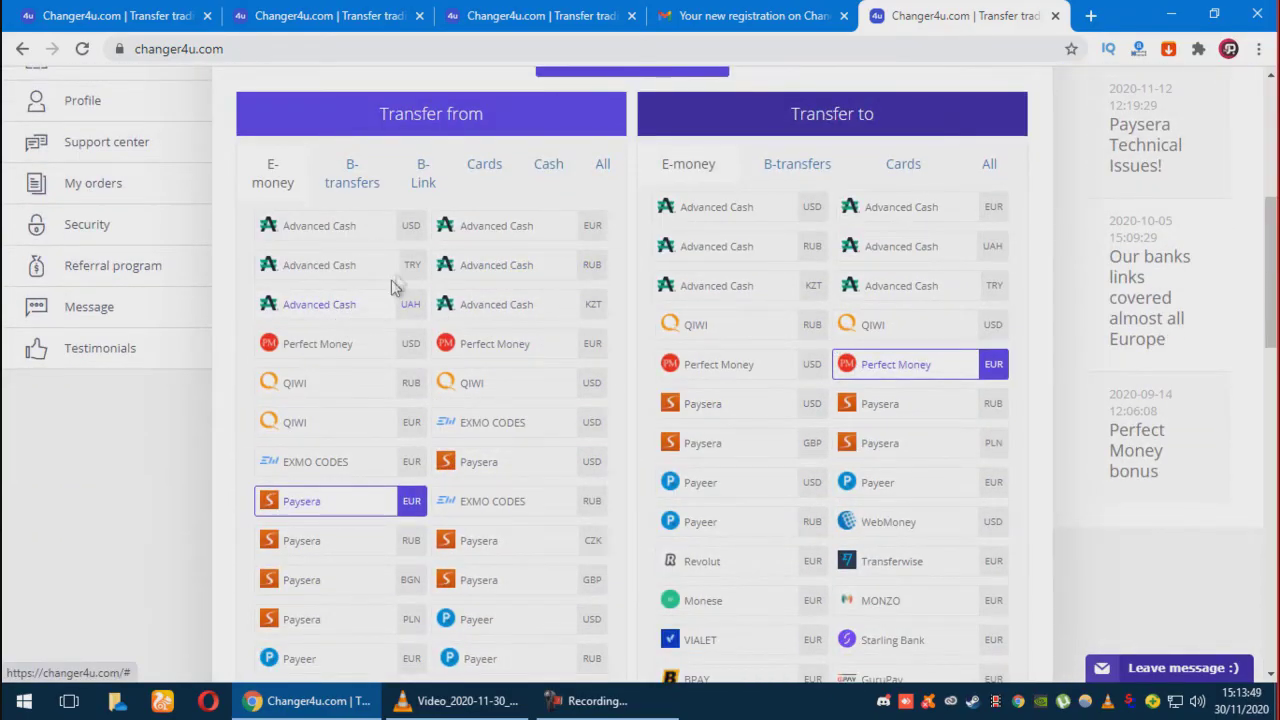
left_click(368, 232)
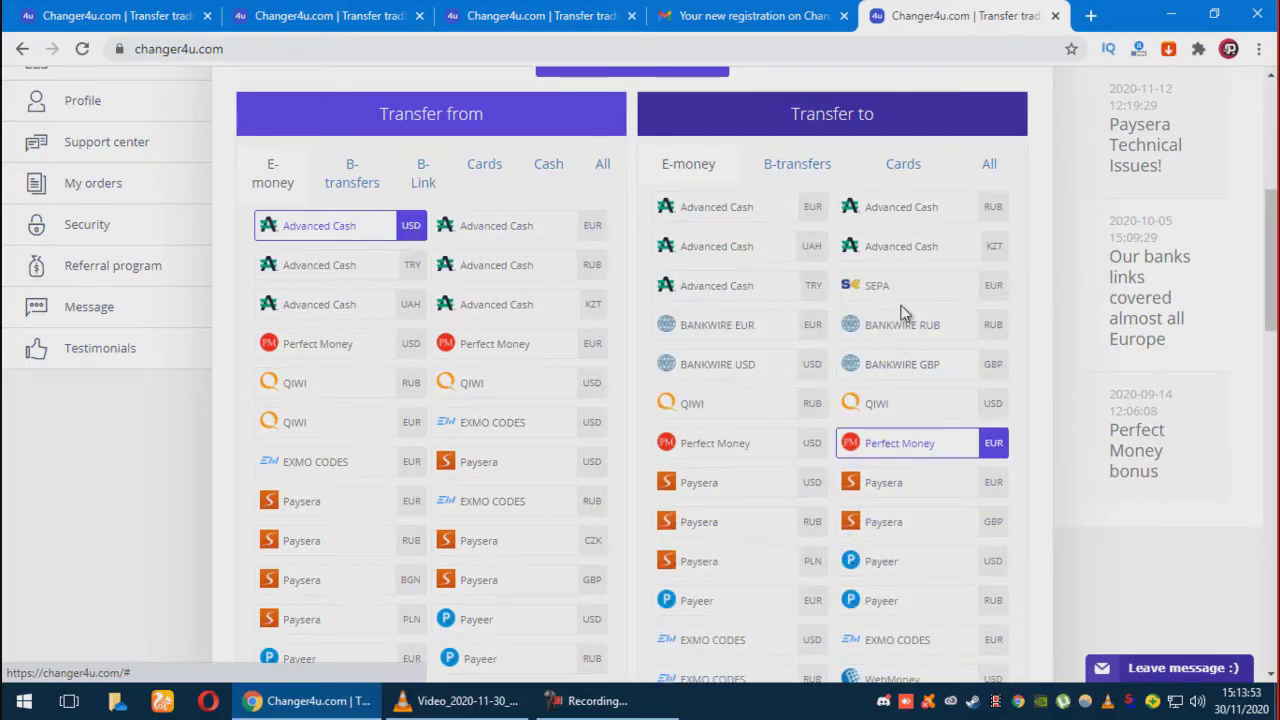
scroll(903, 312, "down", 2)
scroll(857, 492, "up", 1)
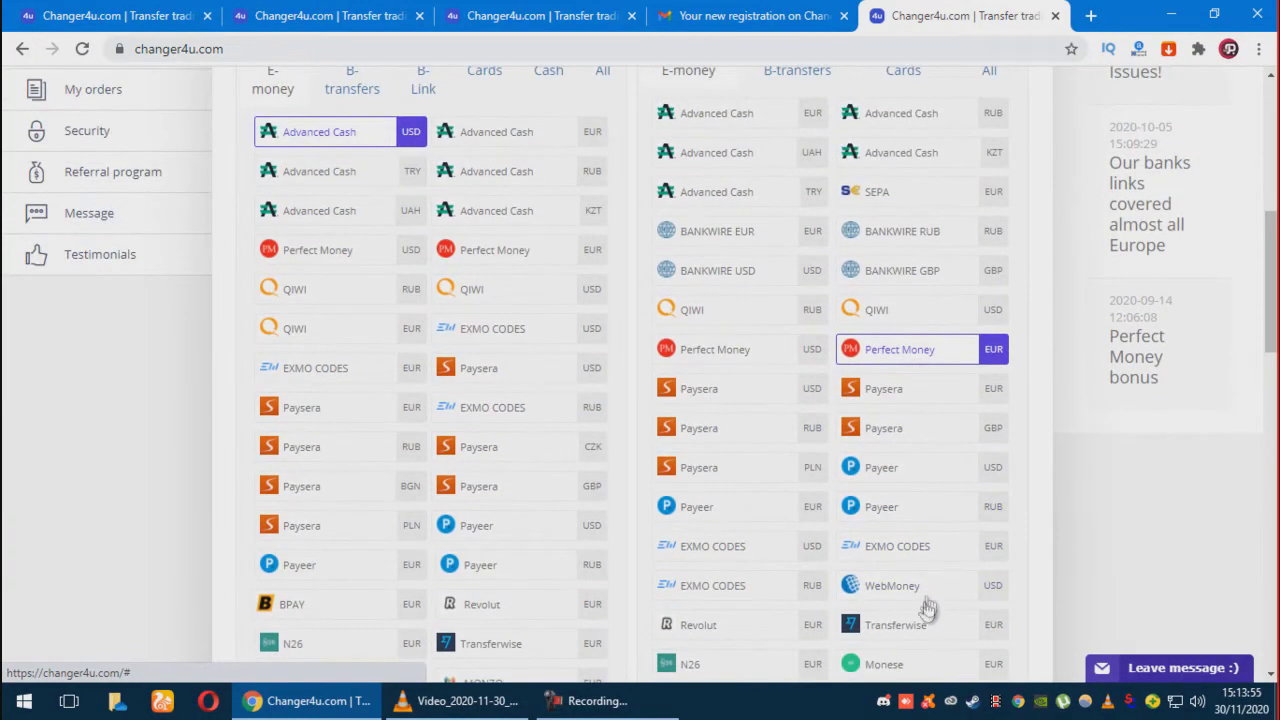
left_click(928, 596)
scroll(457, 400, "up", 4)
left_click(406, 246)
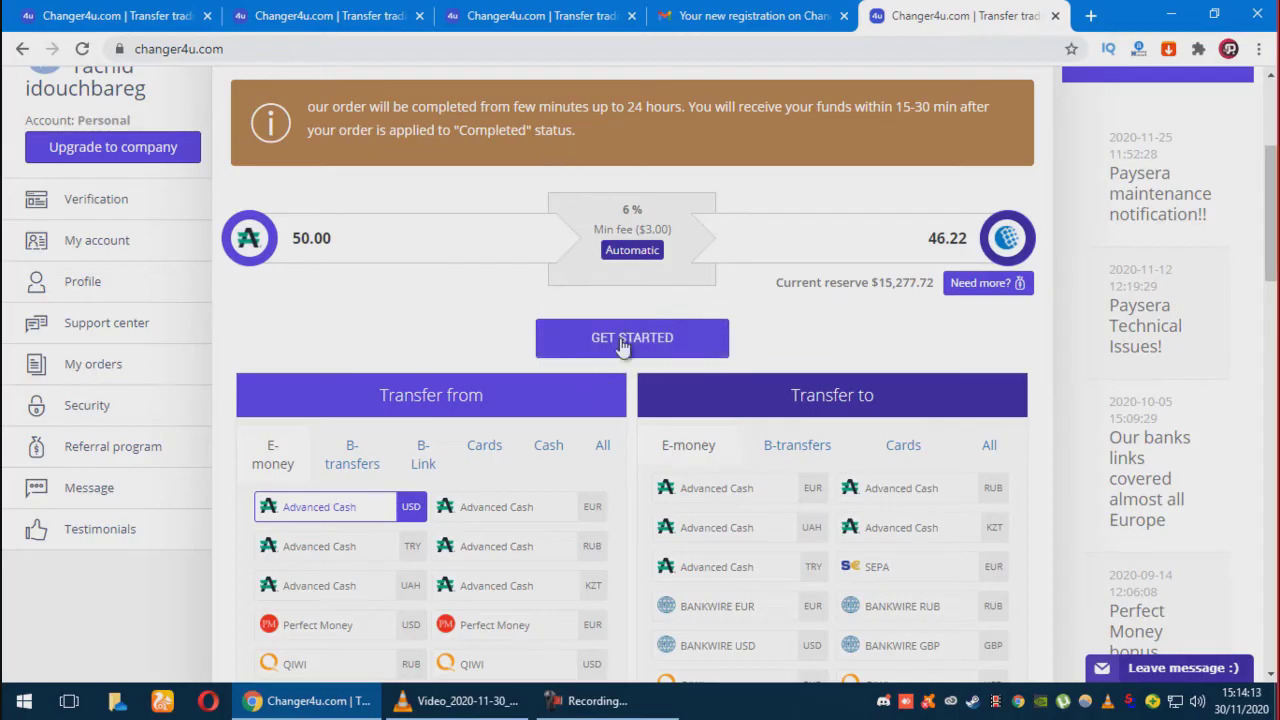
Read the order completion notice and start the Advanced Cash to WebMoney transfer order
left_click_drag(306, 107, 696, 133)
left_click(770, 136)
left_click(663, 337)
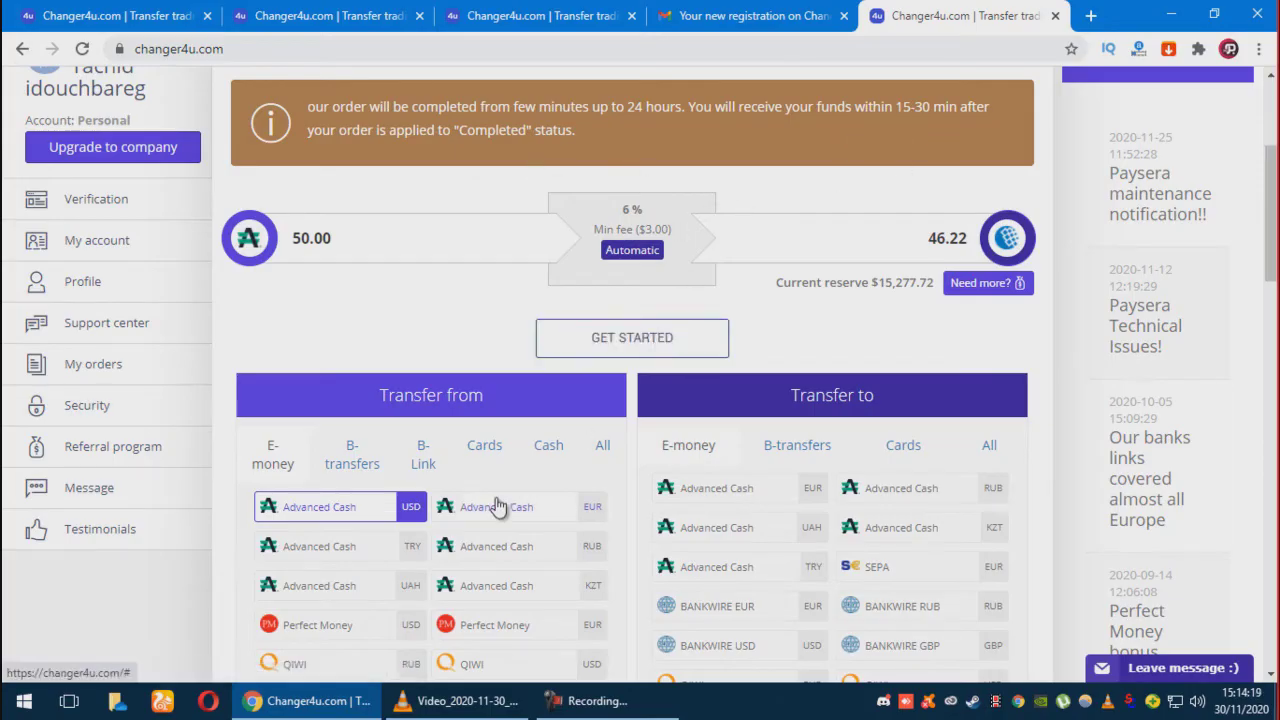
scroll(748, 396, "down", 1)
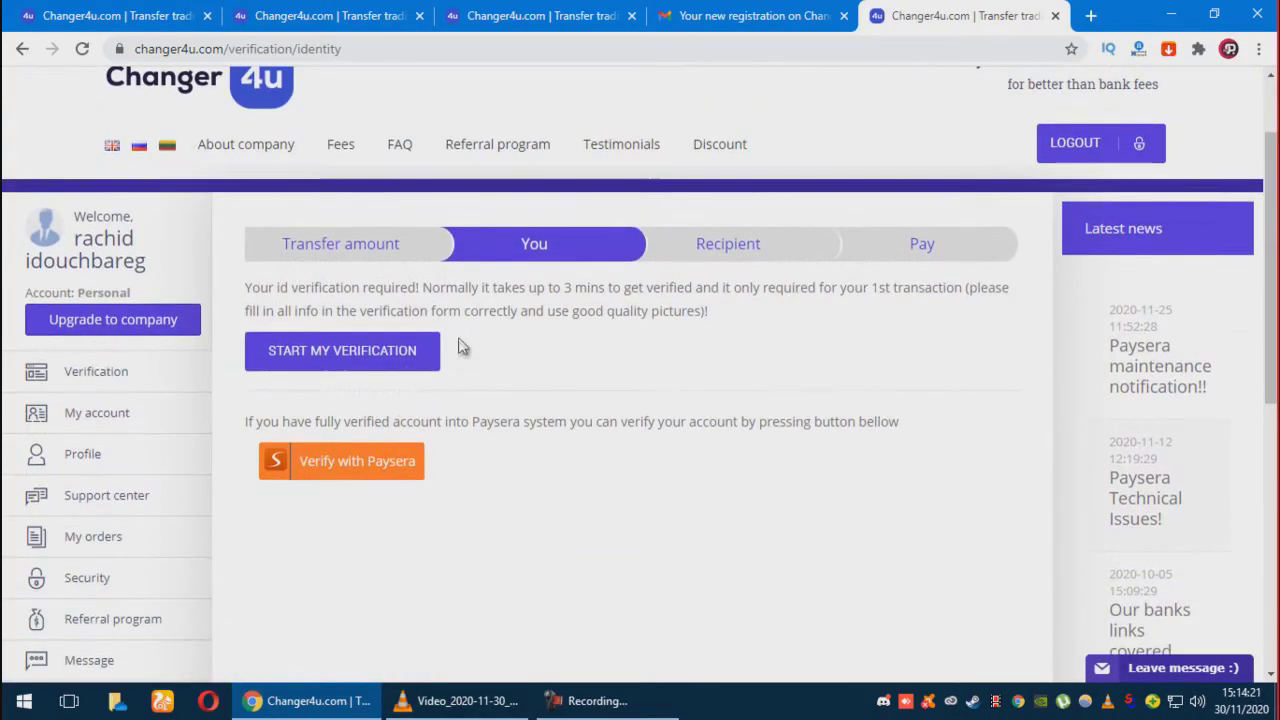
Examine the ID verification requirement and the two ways offered to verify the account
left_click(357, 340)
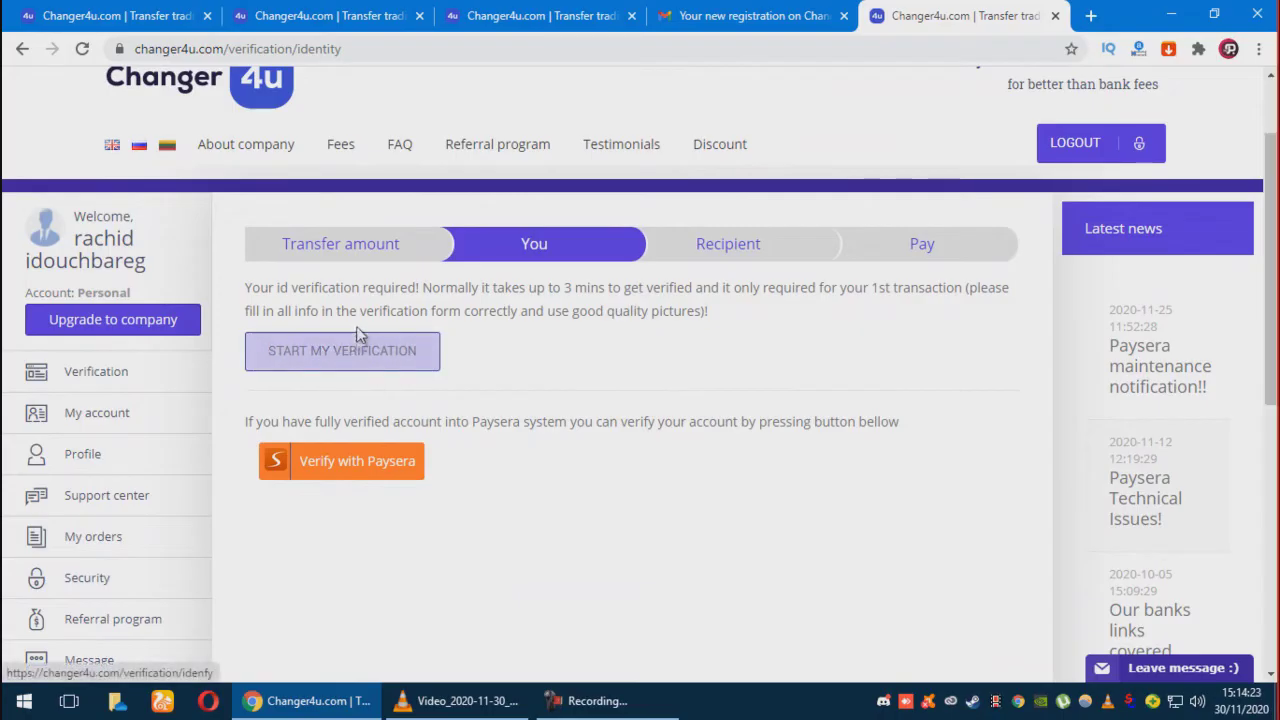
left_click(432, 366)
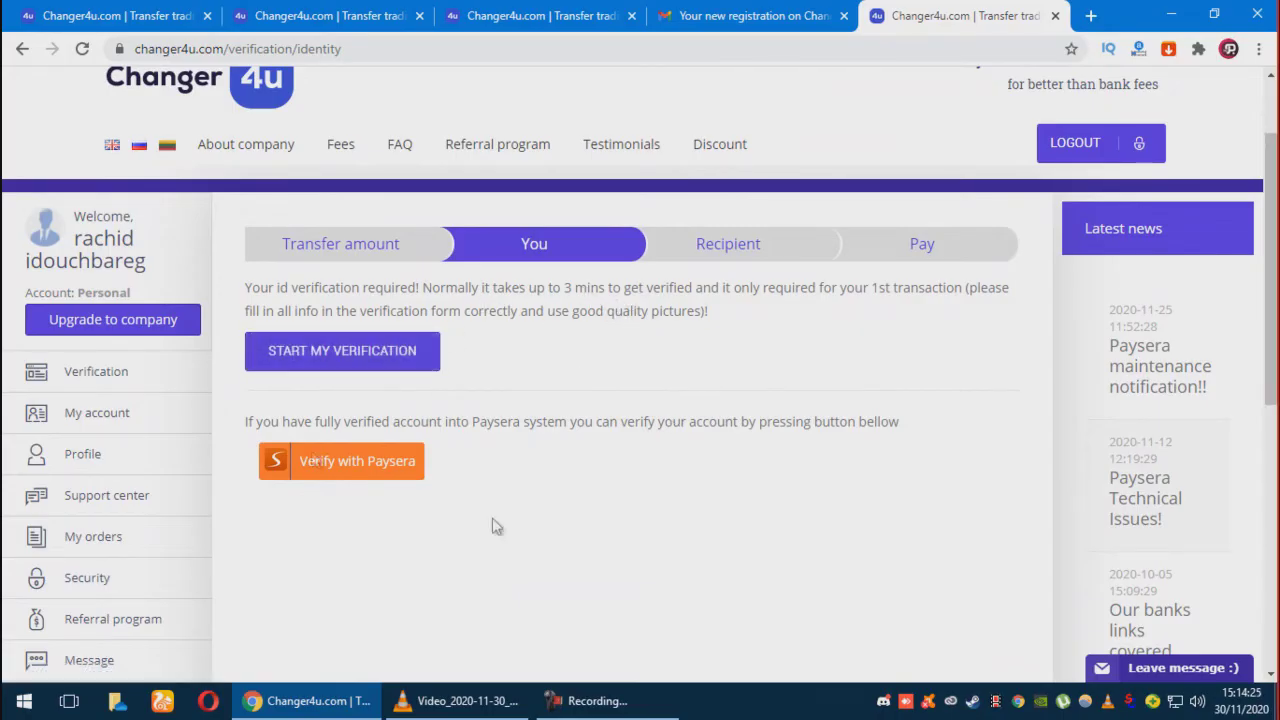
left_click(360, 352)
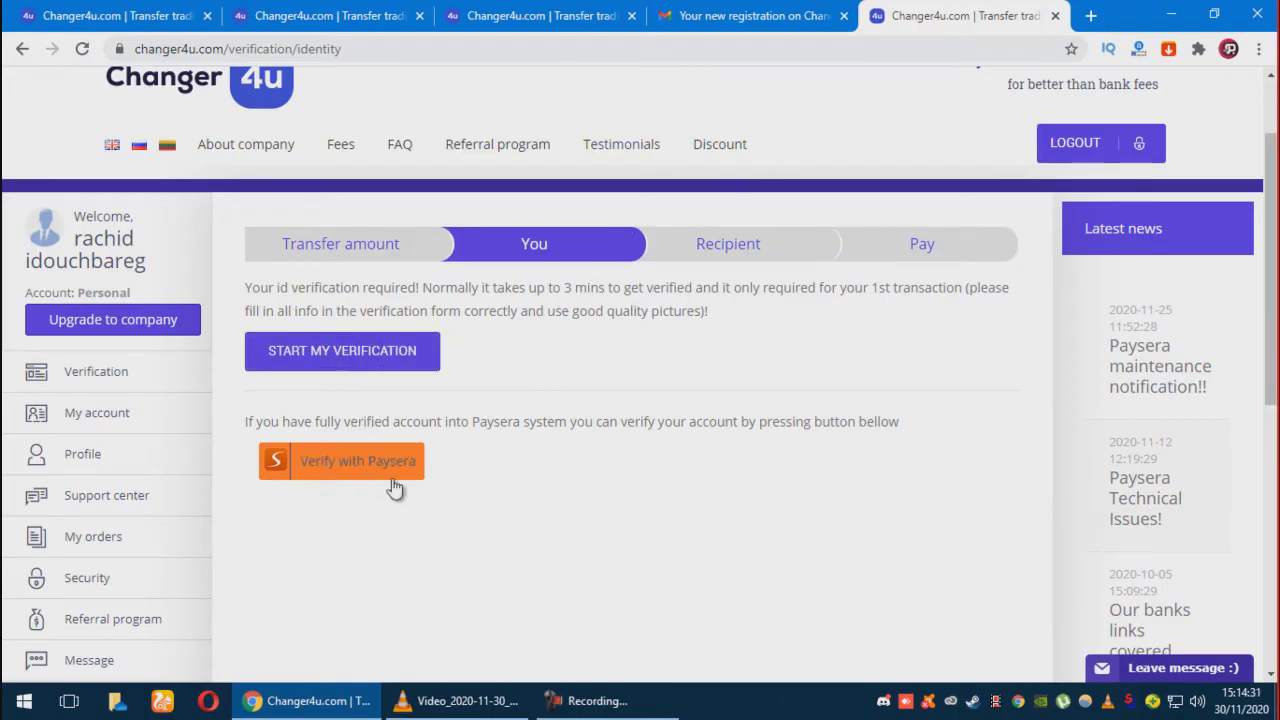
mouse_move(395, 365)
left_mouse_down()
mouse_move(686, 363)
mouse_move(786, 310)
left_mouse_up()
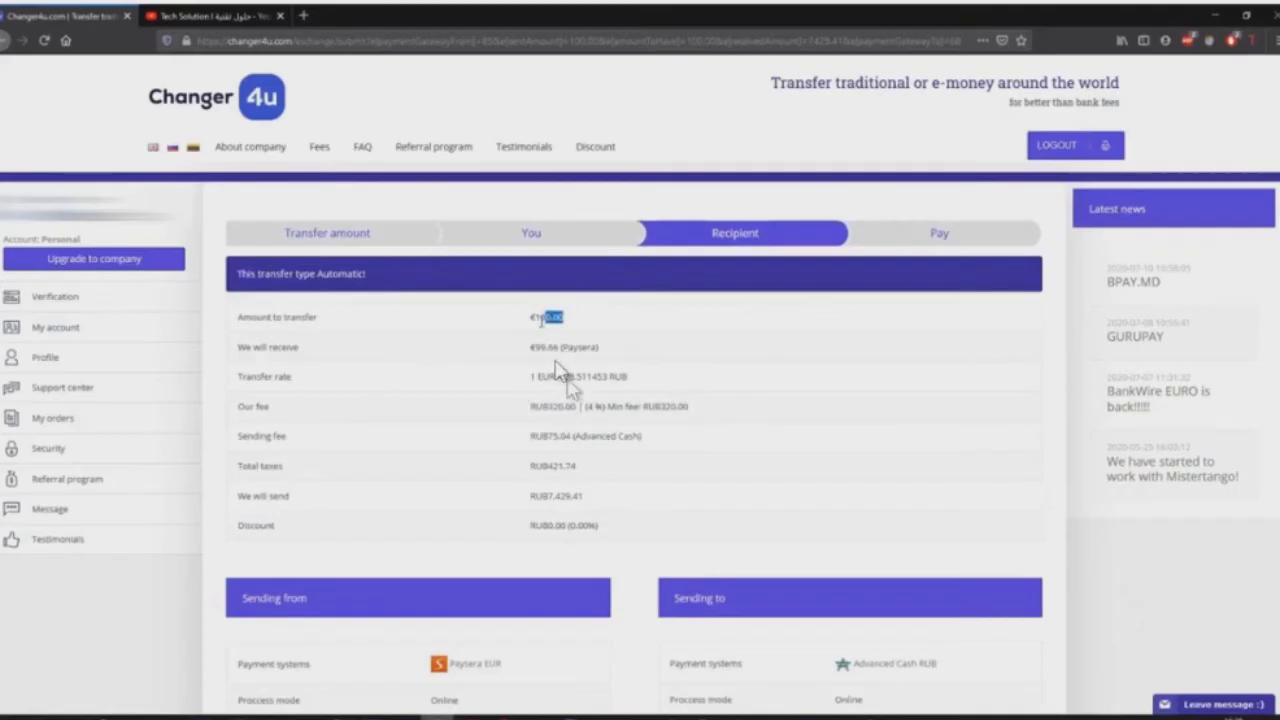
Review the amount to transfer and the amount received in the Paysera EUR to Advanced Cash RUB order summary
left_click_drag(541, 318, 504, 327)
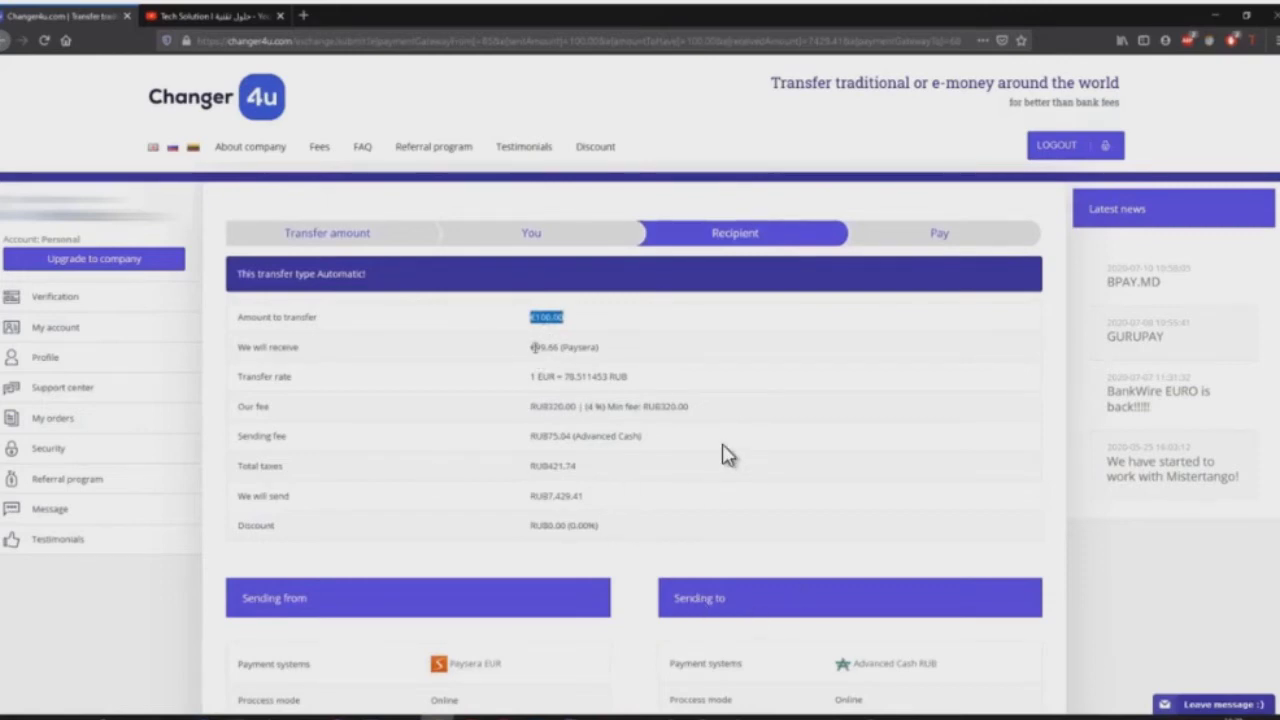
left_click_drag(534, 347, 547, 346)
left_click(668, 567)
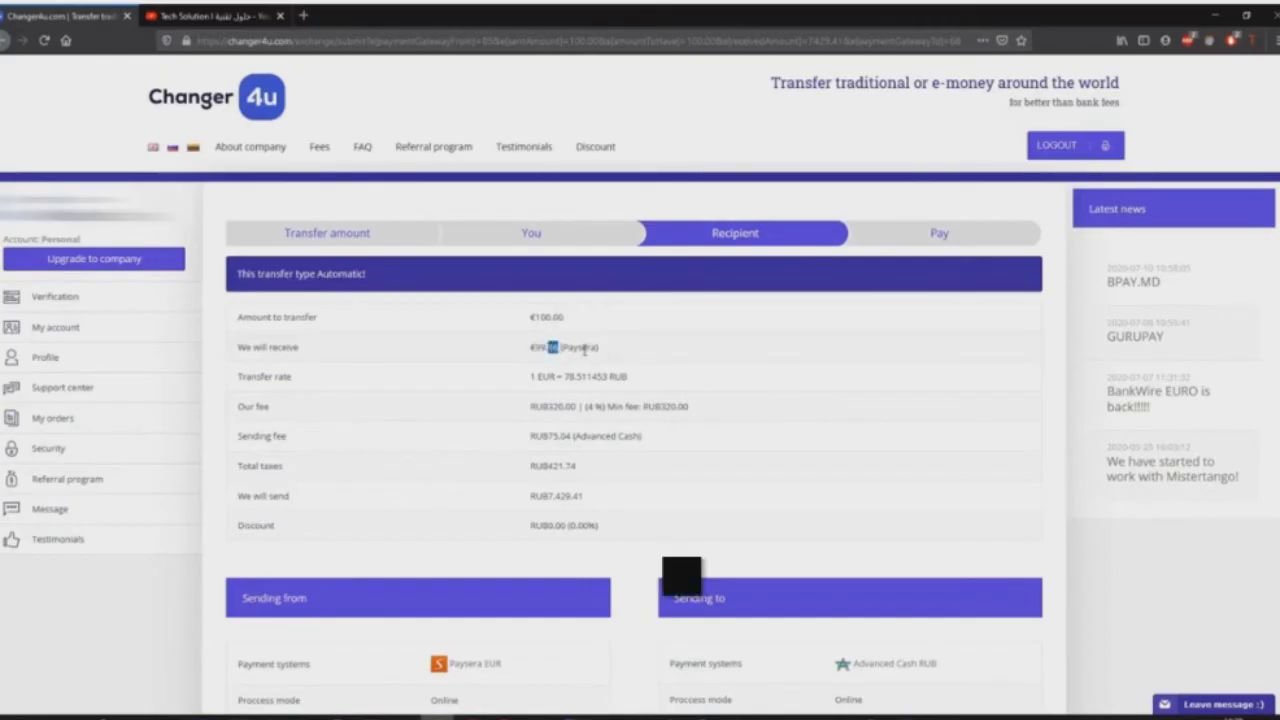
left_click_drag(541, 347, 600, 347)
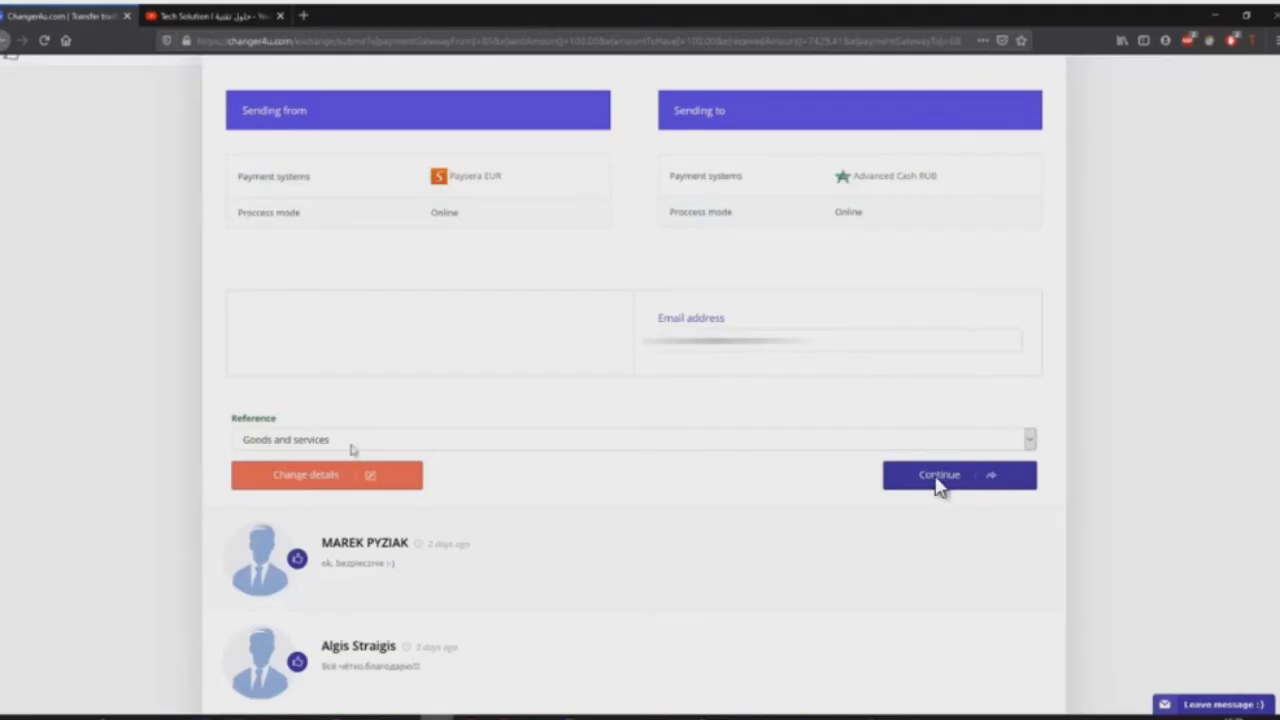
Continue the transfer order with the Goods and services reference and check its processing status among the orders
left_click(982, 476)
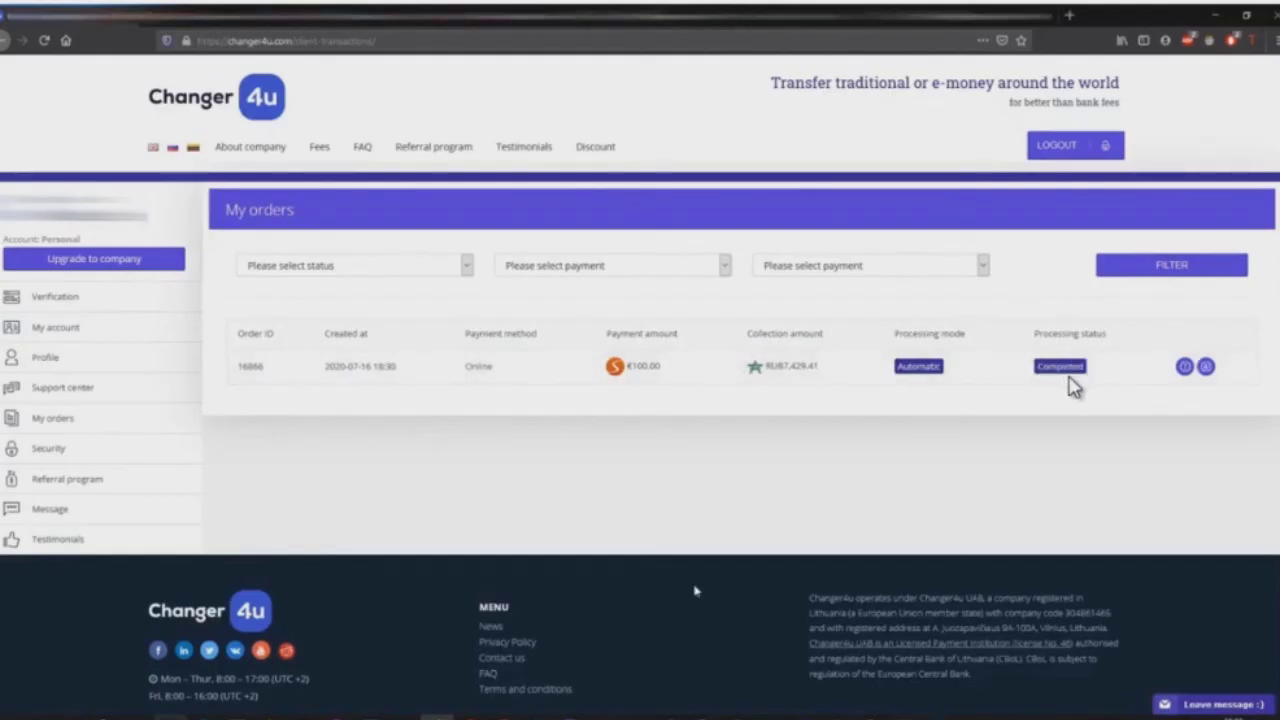
double_click(1064, 368)
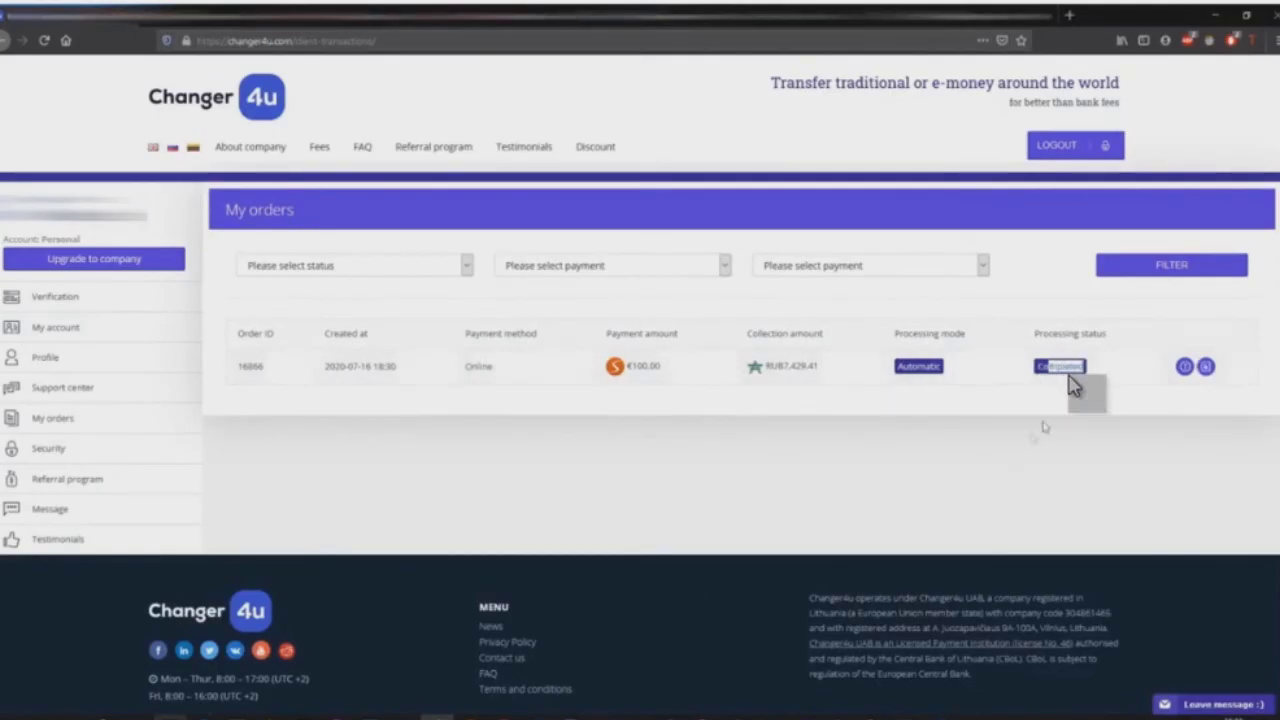